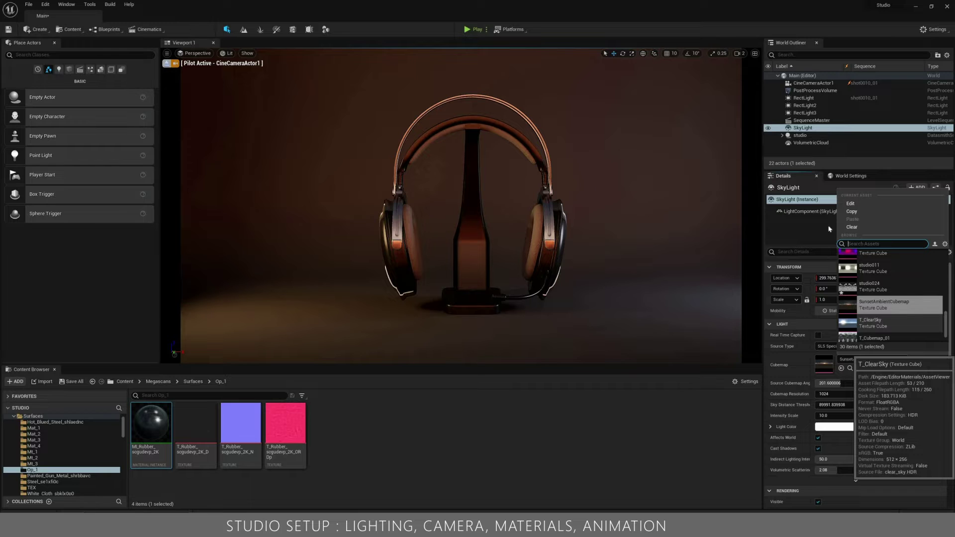
# Step: Set the SkyLight's cubemap to T_ClearSky and compare the scene with RectLight and RectLight2 hidden and shown
pyautogui.click(874, 323)
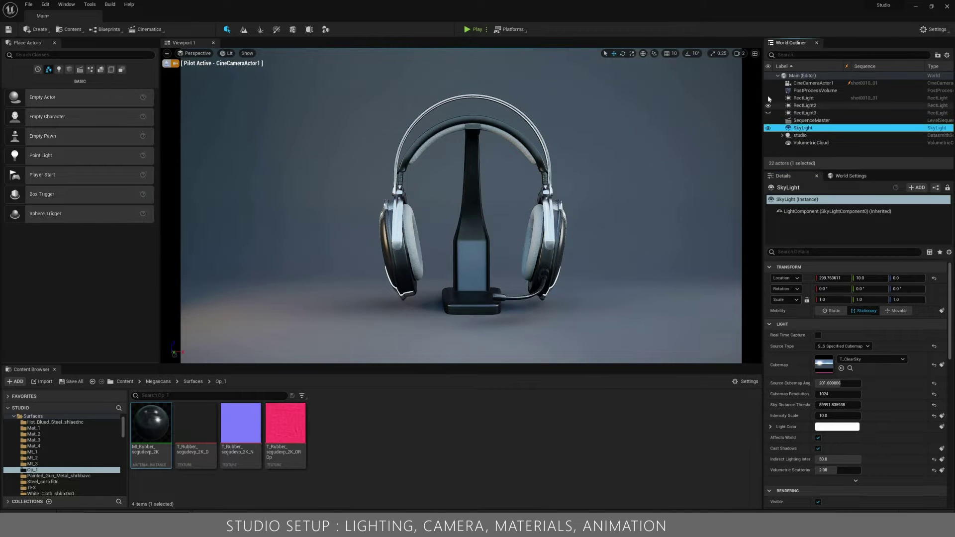
pyautogui.click(768, 105)
pyautogui.click(768, 98)
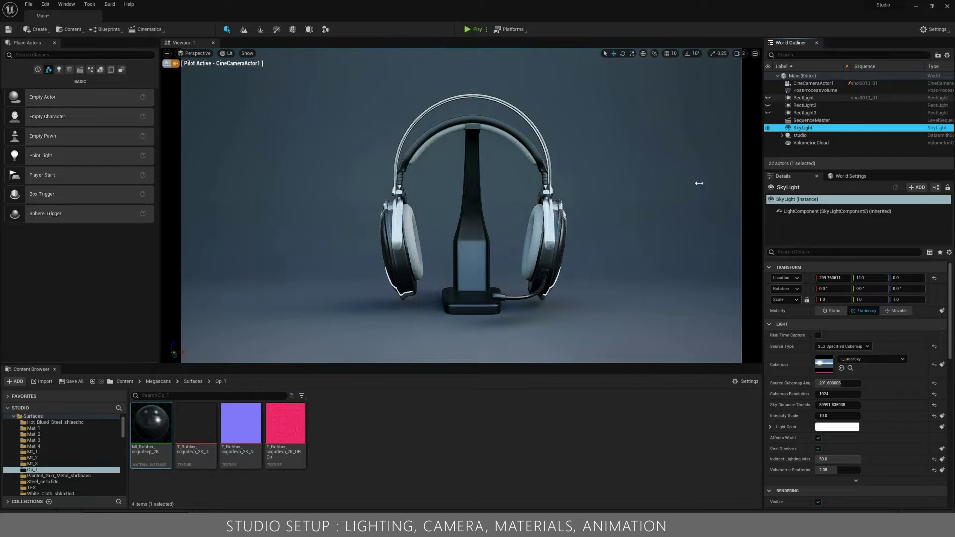
pyautogui.click(768, 98)
pyautogui.click(768, 105)
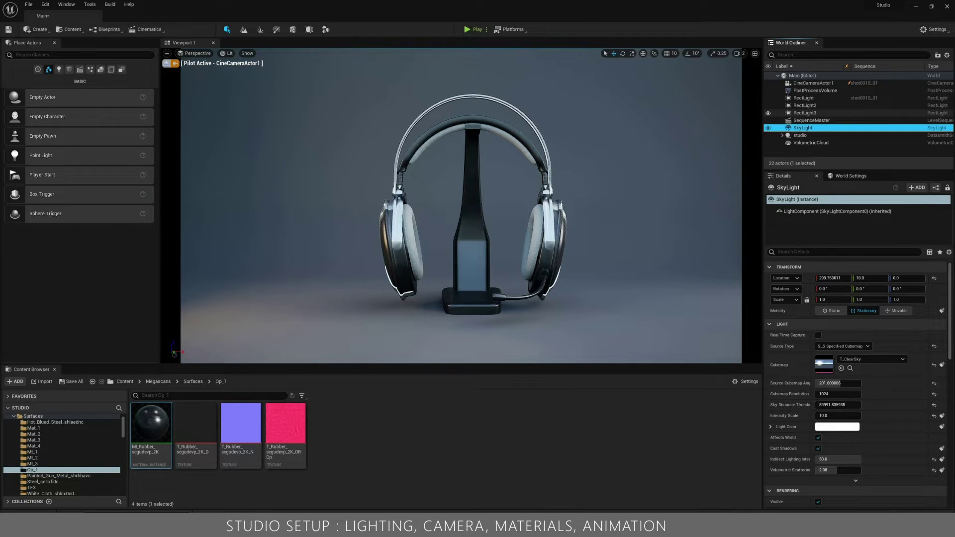
# Step: Refocus CineCameraActor1 on the near ear cup with a manual focus distance of about 162.67 cm and turn off the debug focus plane
pyautogui.moveTo(471, 206); pyautogui.dragTo(502, 230, button='right')
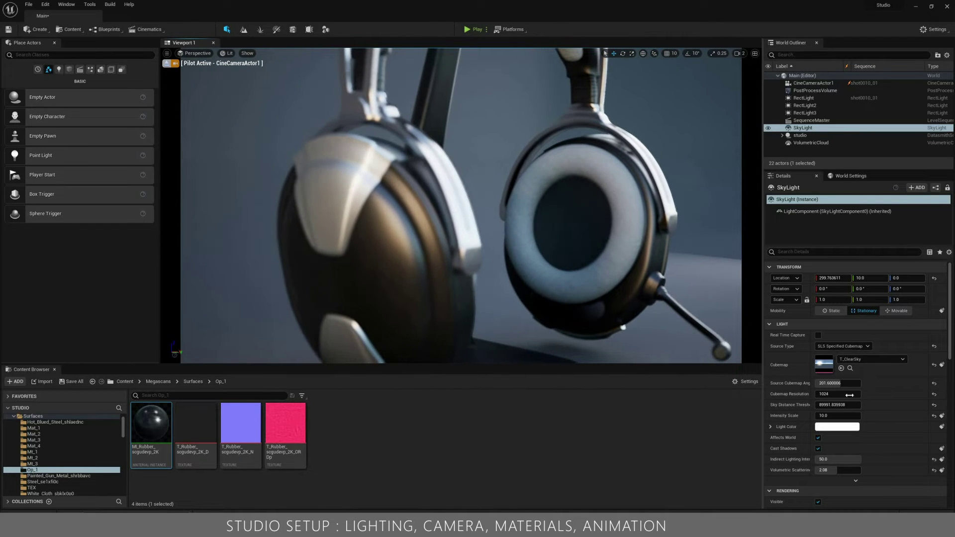
pyautogui.click(816, 84)
pyautogui.scroll(-8, 829, 376)
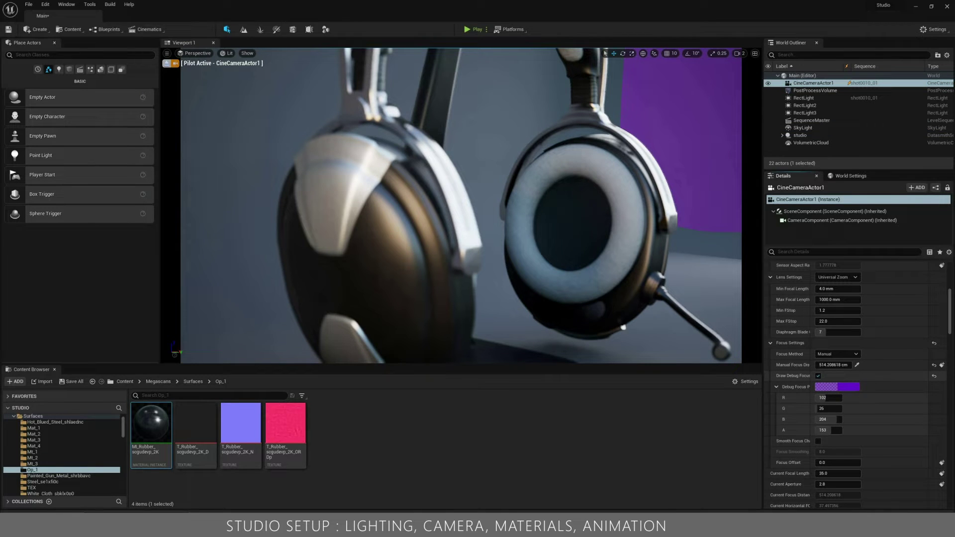
pyautogui.moveTo(838, 366)
pyautogui.mouseDown()
pyautogui.moveTo(811, 365)
pyautogui.moveTo(835, 364)
pyautogui.moveTo(820, 365)
pyautogui.mouseUp()
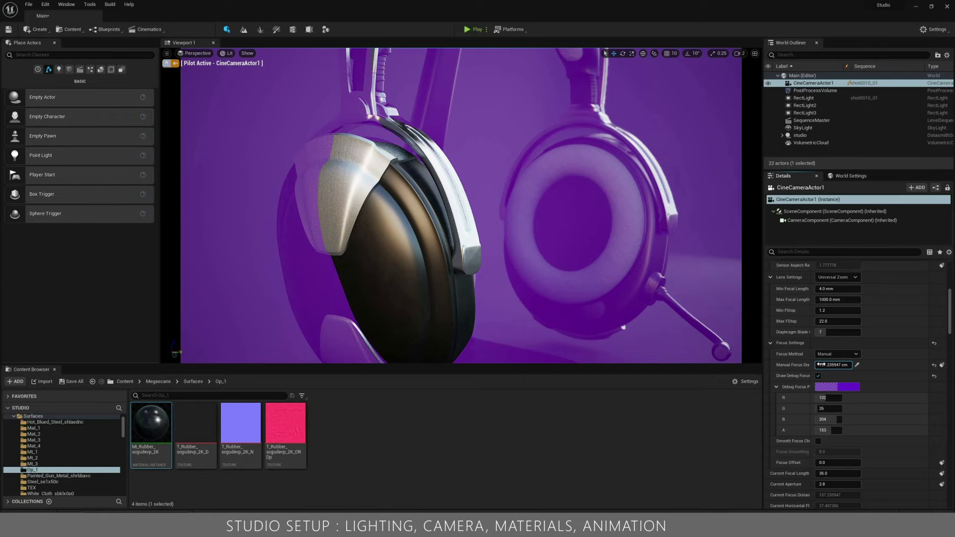
pyautogui.click(819, 375)
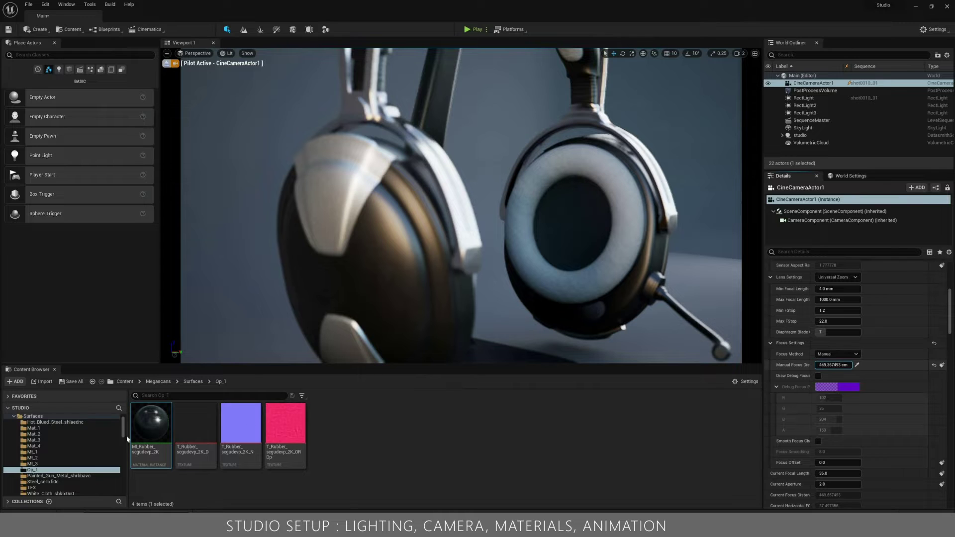
pyautogui.click(336, 314)
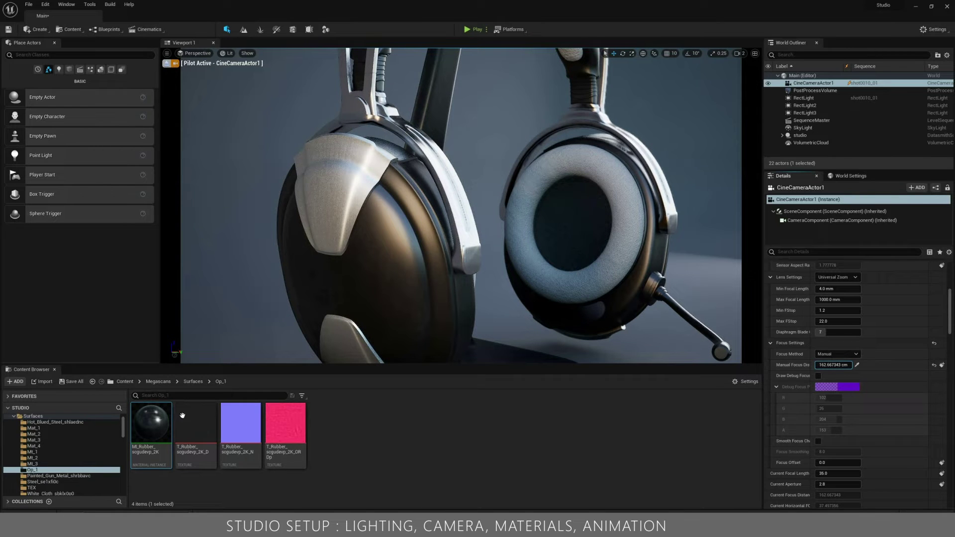
# Step: Apply the MI_Rubber material from Op_1 to the ear cup shell, the headphone stand and the outer headband
pyautogui.moveTo(380, 213); pyautogui.dragTo(383, 214)
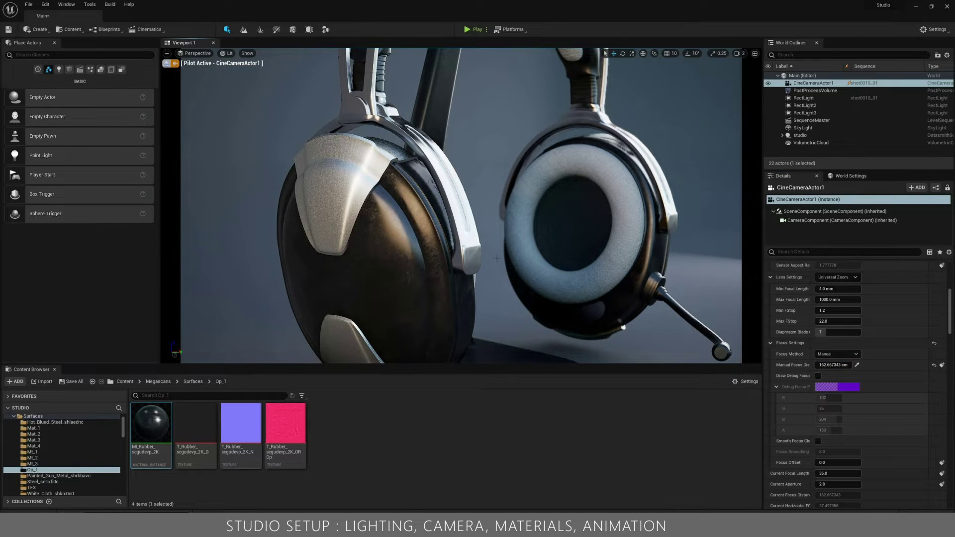
pyautogui.moveTo(298, 305); pyautogui.dragTo(431, 108)
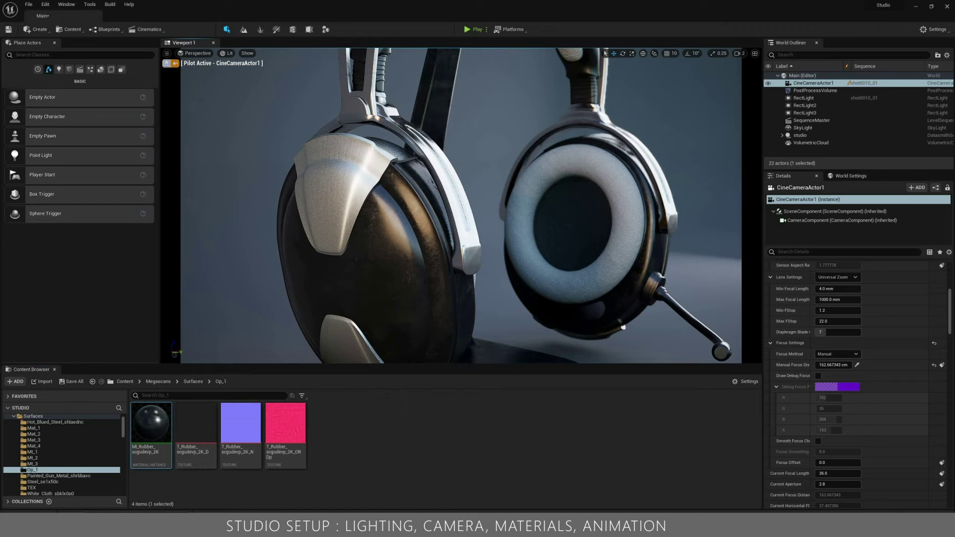
pyautogui.moveTo(482, 164)
pyautogui.mouseDown(button='right')
pyautogui.moveTo(482, 178)
pyautogui.moveTo(481, 156)
pyautogui.mouseUp(button='right')
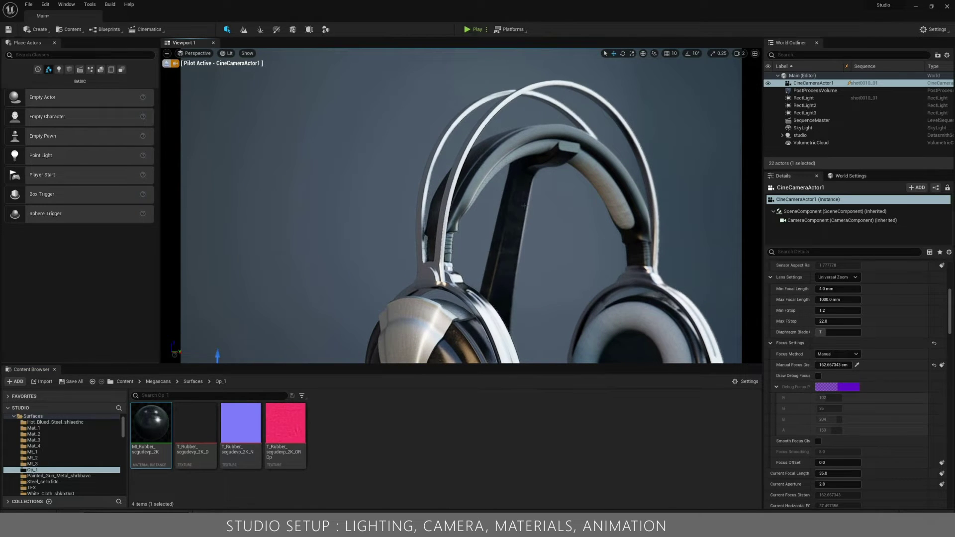
pyautogui.moveTo(140, 424); pyautogui.dragTo(482, 155)
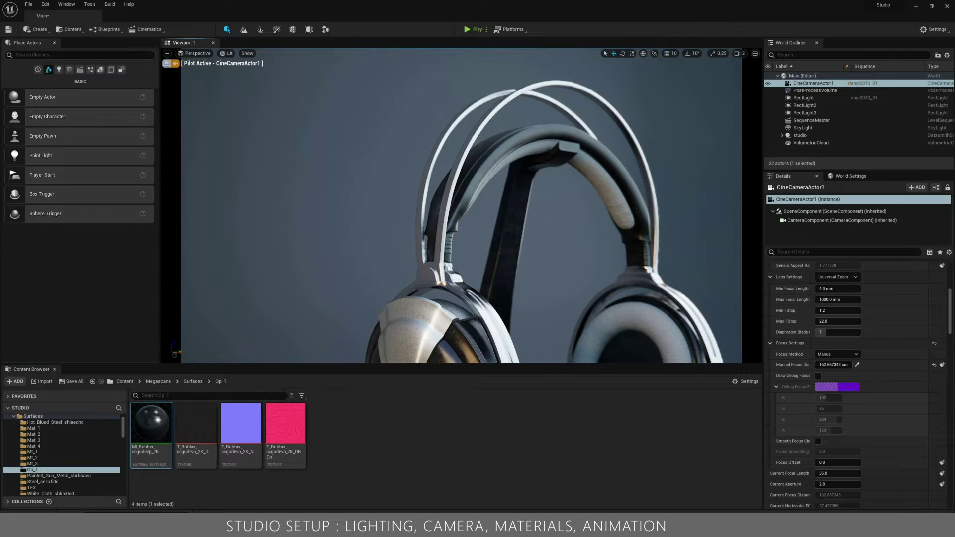
pyautogui.moveTo(485, 155); pyautogui.dragTo(475, 164, button='right')
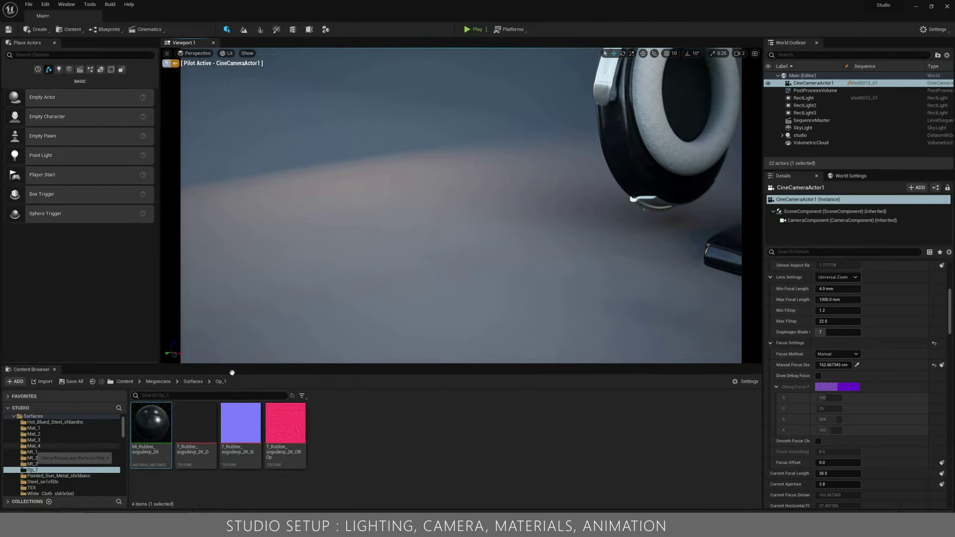
# Step: Try the MI_Blue_Cloth material from the Mat_4 folder on the ear pads and the headband cushion
pyautogui.click(34, 446)
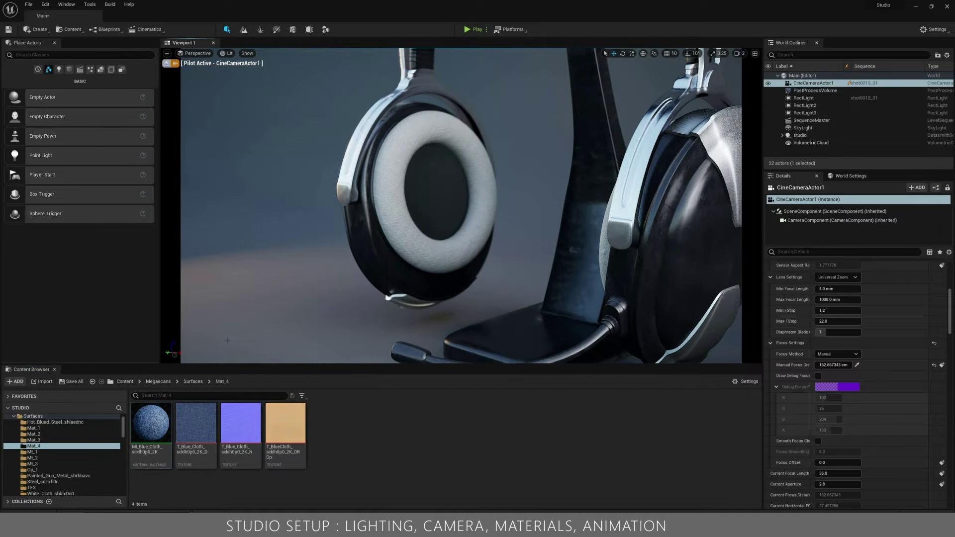
pyautogui.moveTo(150, 423); pyautogui.dragTo(413, 244)
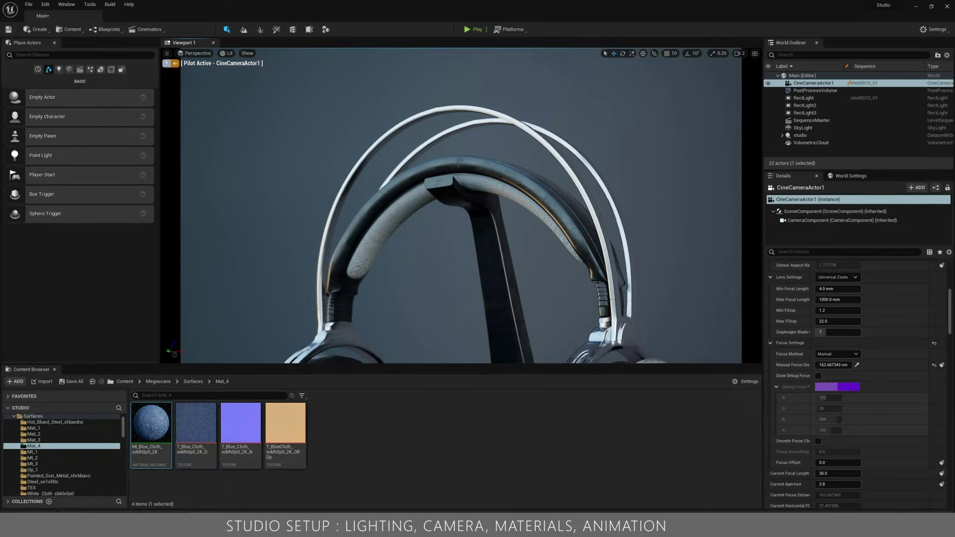
pyautogui.moveTo(151, 423); pyautogui.dragTo(393, 219)
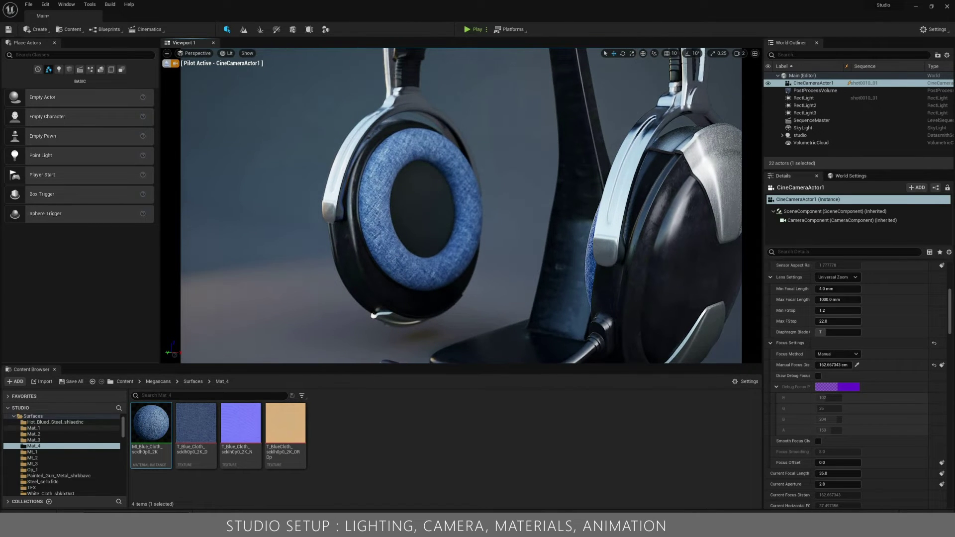
# Step: Apply the MI_Dark_Grey_Fabric material from the Mat_1 folder to the ear pads and the headband cushion
pyautogui.click(33, 429)
pyautogui.moveTo(151, 423); pyautogui.dragTo(394, 254)
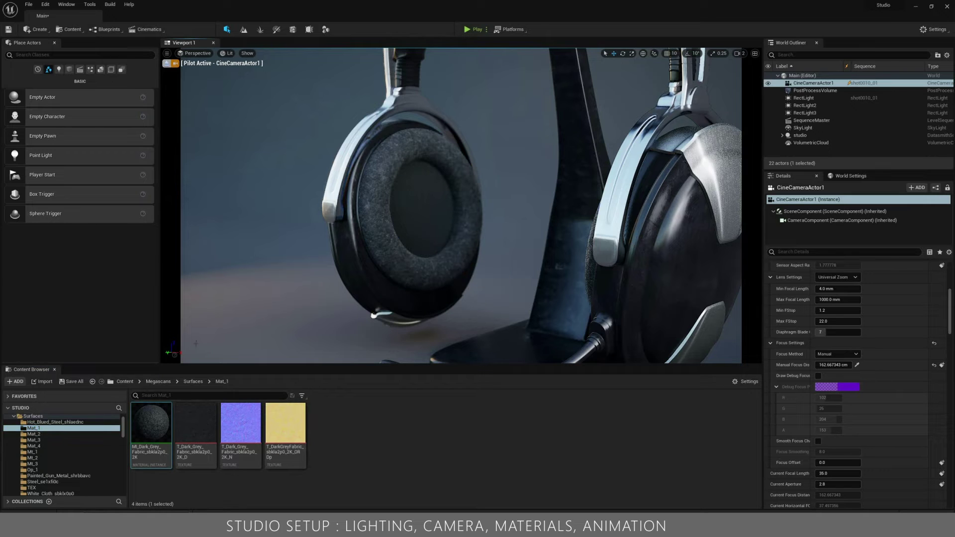
pyautogui.scroll(-3, 394, 254)
pyautogui.moveTo(394, 255); pyautogui.dragTo(394, 199, button='middle')
pyautogui.moveTo(150, 421); pyautogui.dragTo(410, 188)
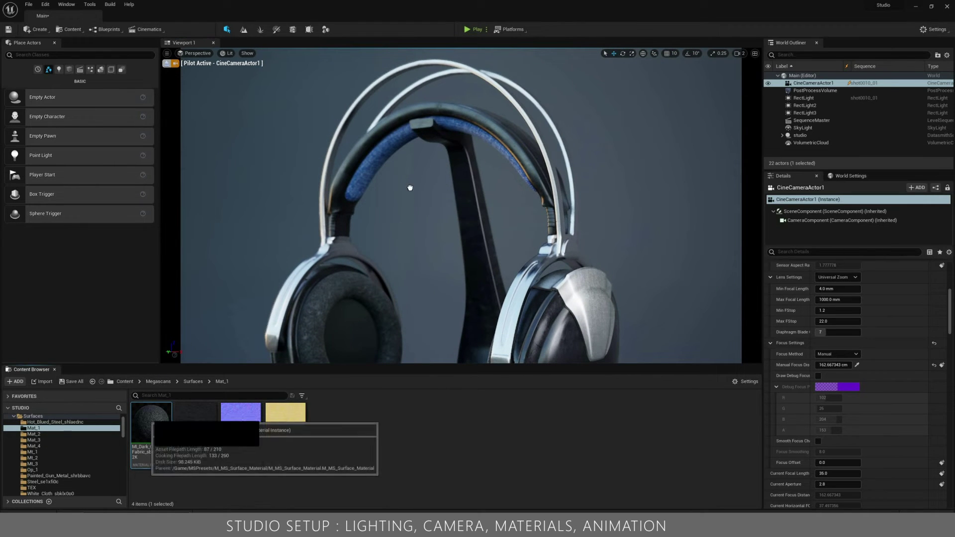
pyautogui.moveTo(151, 423); pyautogui.dragTo(395, 156)
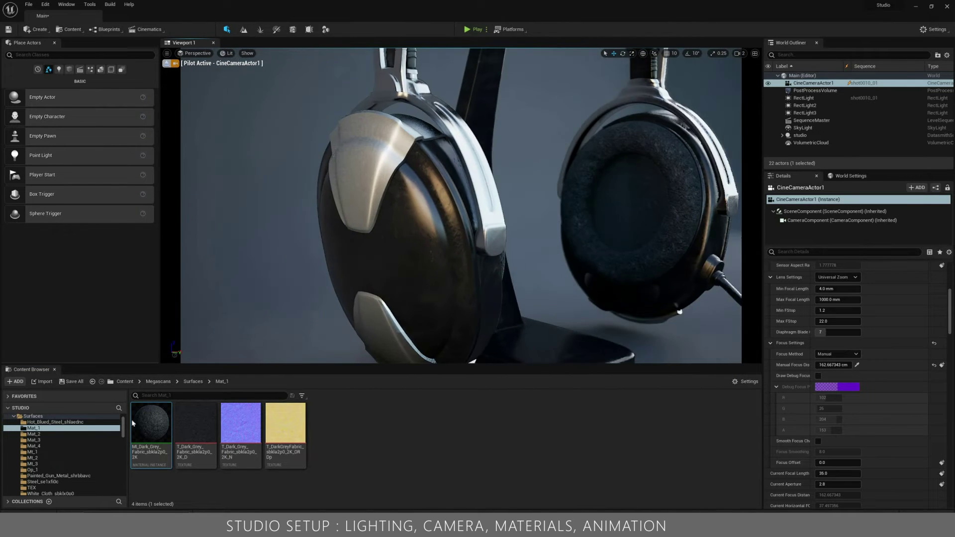
# Step: Apply the MI_Brushed_Steel material from the Mt_2 folder to the ear cup cover plates and side arms
pyautogui.moveTo(328, 260); pyautogui.dragTo(386, 219, button='middle')
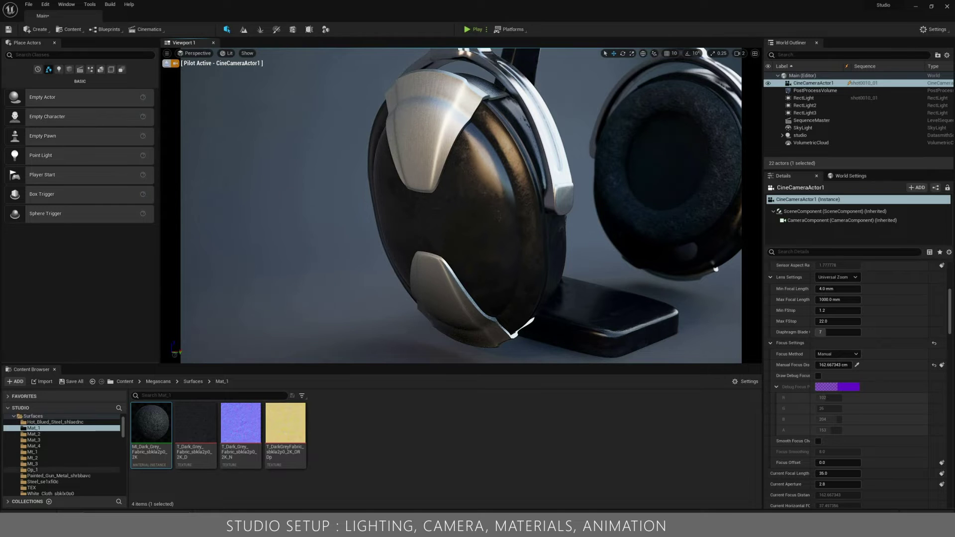
pyautogui.click(32, 459)
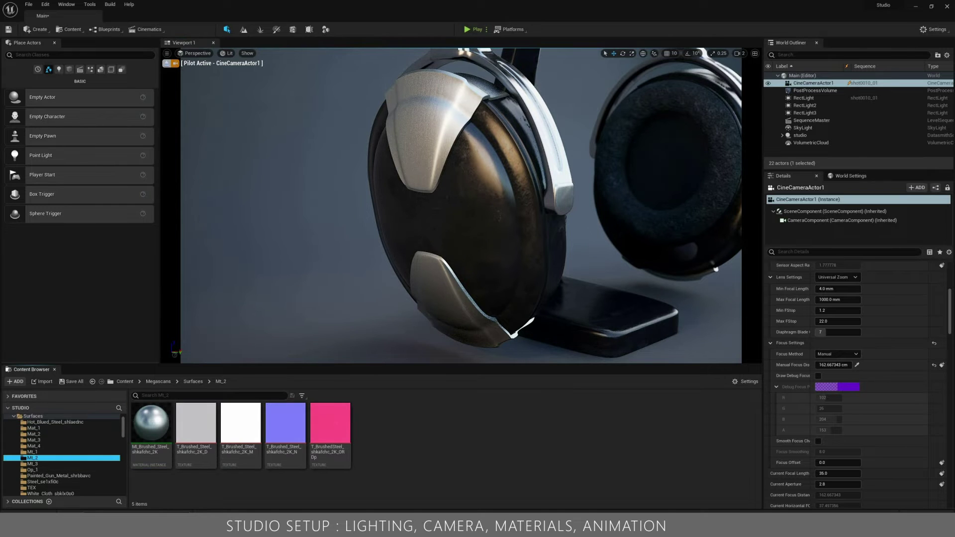
pyautogui.moveTo(150, 423)
pyautogui.mouseDown()
pyautogui.moveTo(321, 312)
pyautogui.moveTo(414, 158)
pyautogui.mouseUp()
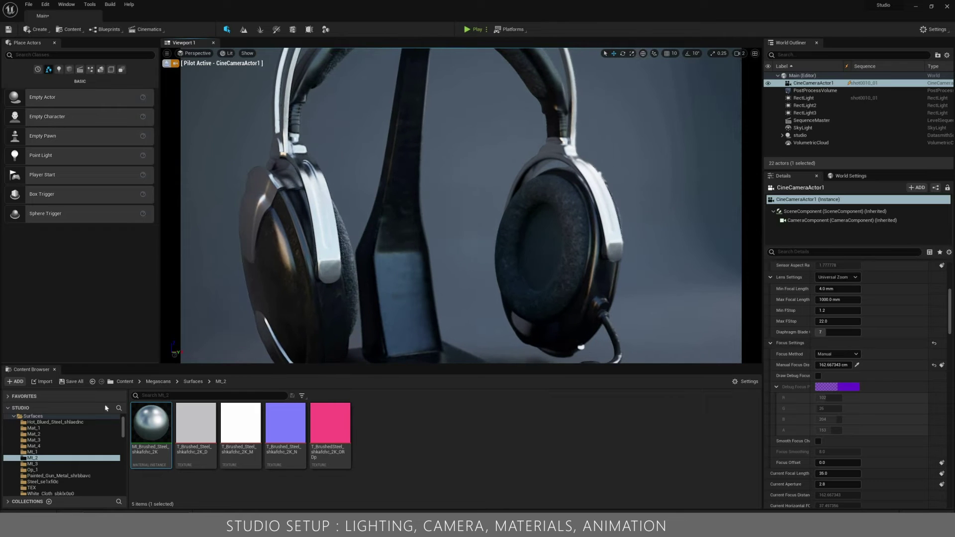
pyautogui.moveTo(151, 426); pyautogui.dragTo(323, 218)
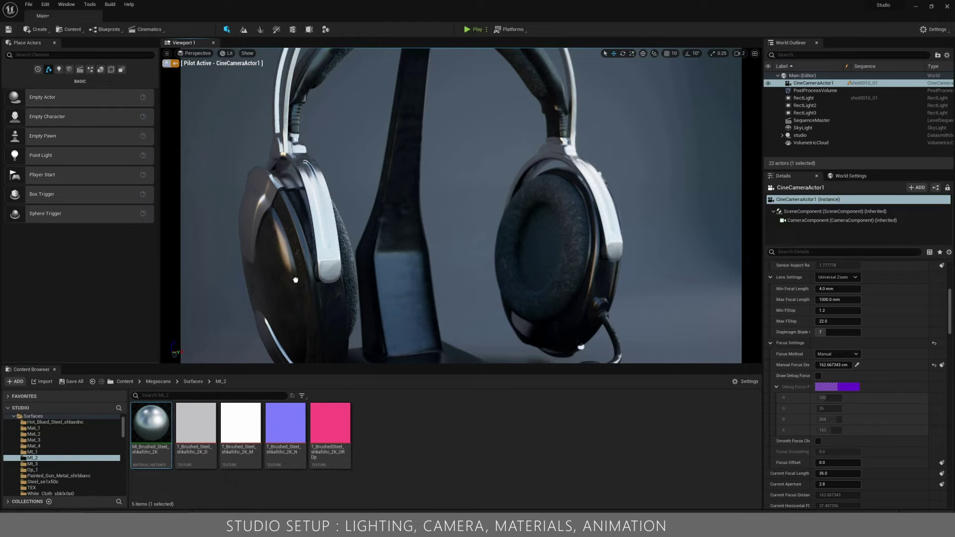
# Step: Try the MI_Hot_Blued_Steel material from the Mt_1 folder on the side arms, ear cup cover plates and headband wires
pyautogui.click(32, 452)
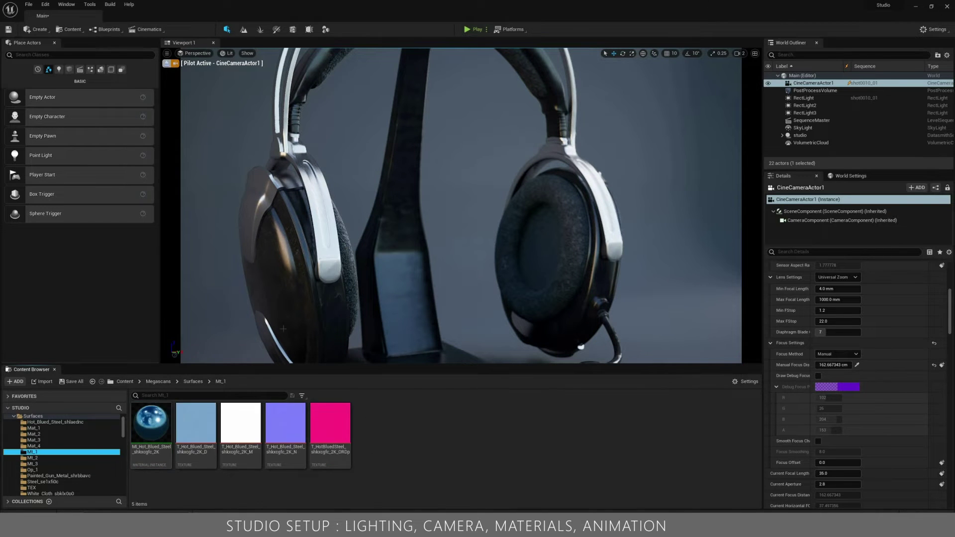
pyautogui.moveTo(151, 424); pyautogui.dragTo(326, 243)
pyautogui.moveTo(373, 227); pyautogui.dragTo(343, 216, button='right')
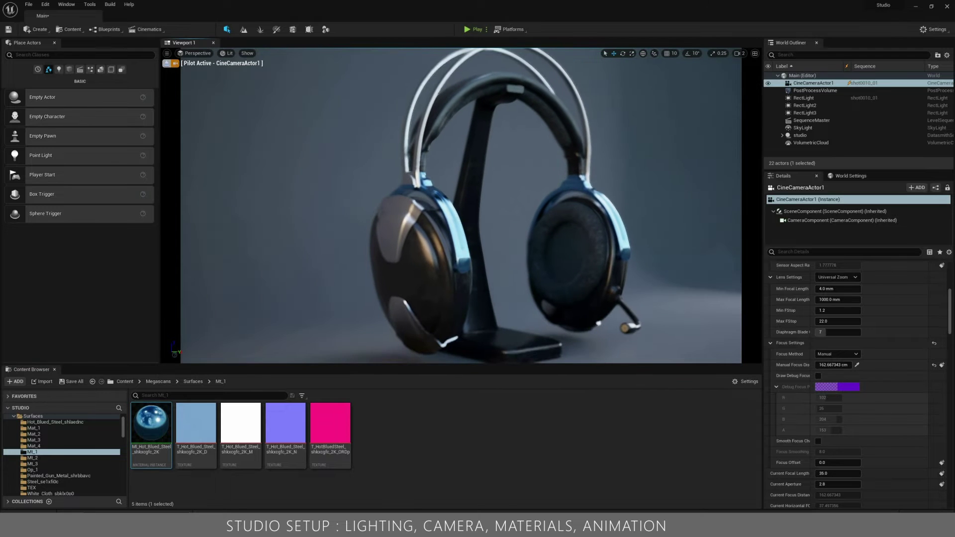
pyautogui.moveTo(151, 423); pyautogui.dragTo(413, 238)
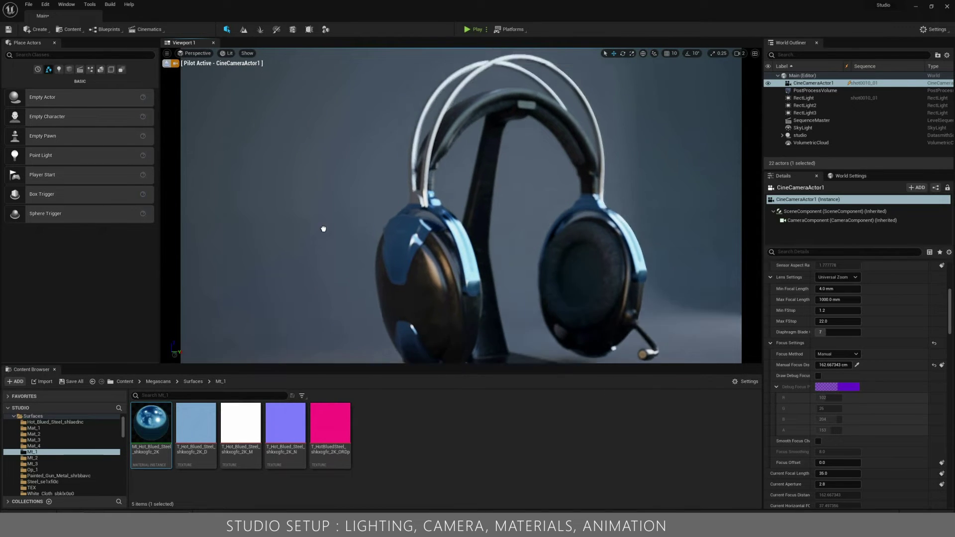
pyautogui.moveTo(324, 229); pyautogui.dragTo(350, 204, button='right')
pyautogui.moveTo(151, 423); pyautogui.dragTo(346, 214)
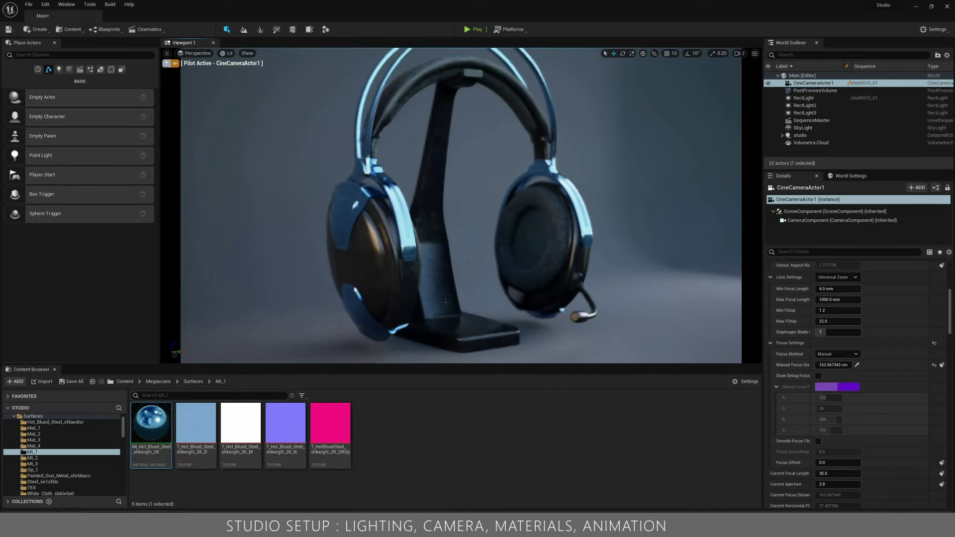
pyautogui.moveTo(446, 302)
pyautogui.mouseDown(button='right')
pyautogui.moveTo(432, 299)
pyautogui.moveTo(444, 300)
pyautogui.mouseUp(button='right')
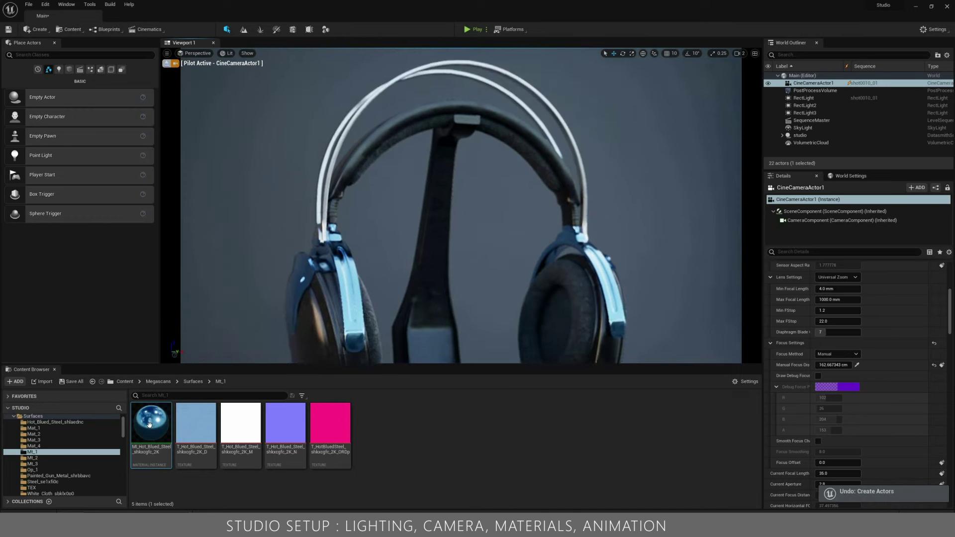
# Step: Apply the MI_Brushed_Aluminum material from the Mt_3 folder to the side arms and ear cup cover plates
pyautogui.click(34, 434)
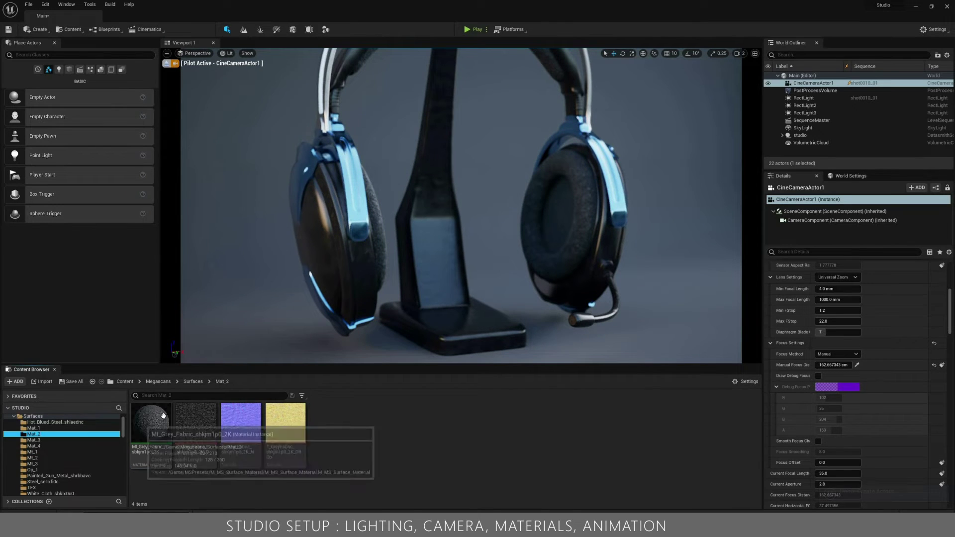
pyautogui.click(33, 464)
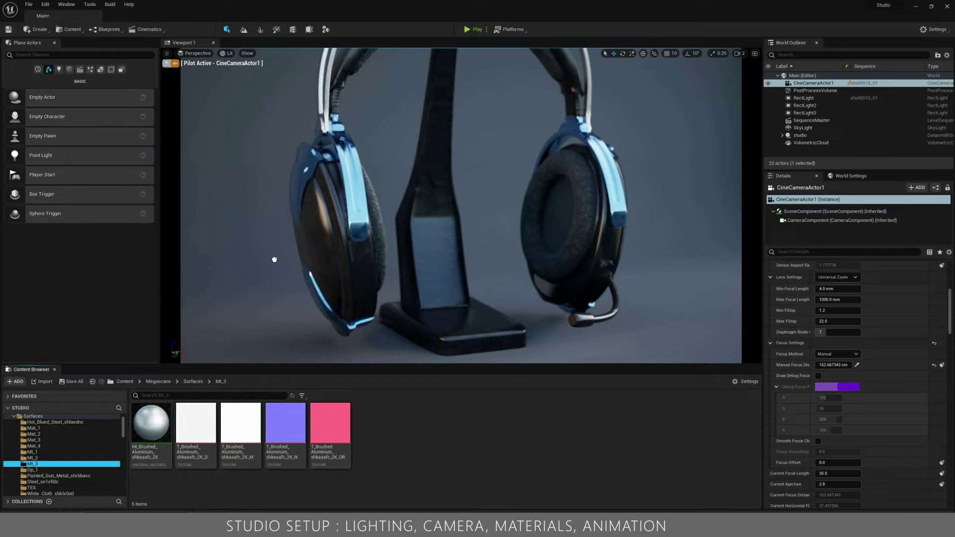
pyautogui.moveTo(151, 423); pyautogui.dragTo(350, 215)
pyautogui.moveTo(151, 423); pyautogui.dragTo(309, 187)
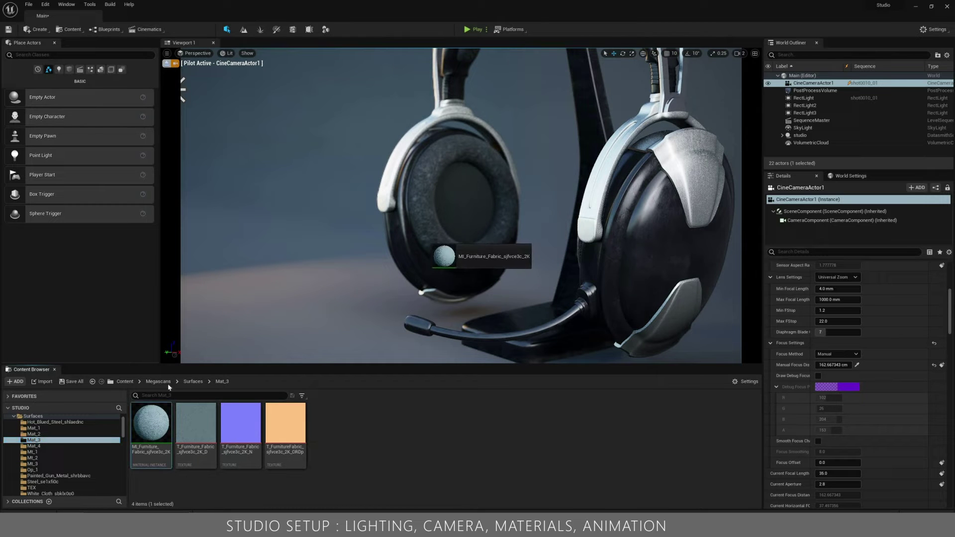
# Step: Apply MI_Furniture_Fabric from Mat_3 to the ear pads and headband cushion, and set the camera's manual focus distance to about 166.39 cm
pyautogui.moveTo(433, 249); pyautogui.dragTo(431, 250)
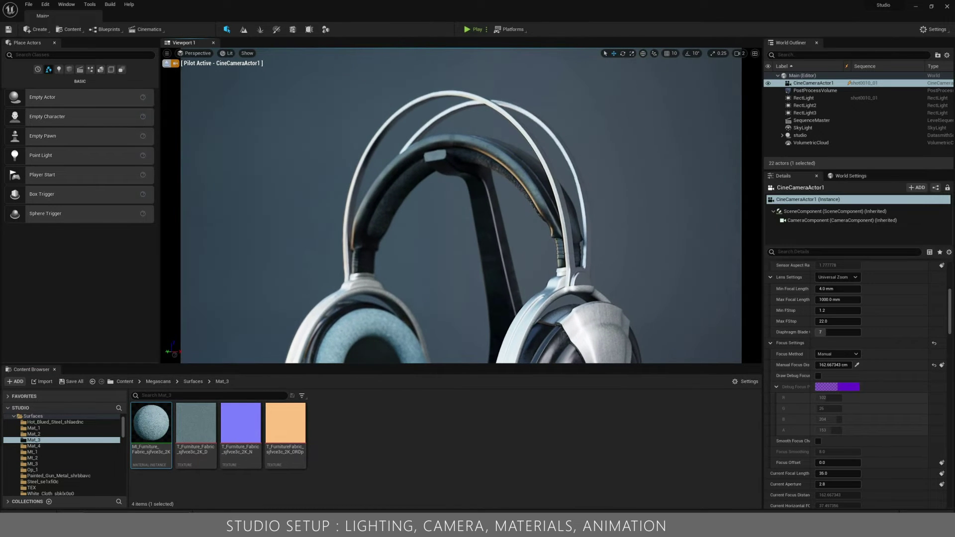
pyautogui.moveTo(415, 197); pyautogui.dragTo(415, 197)
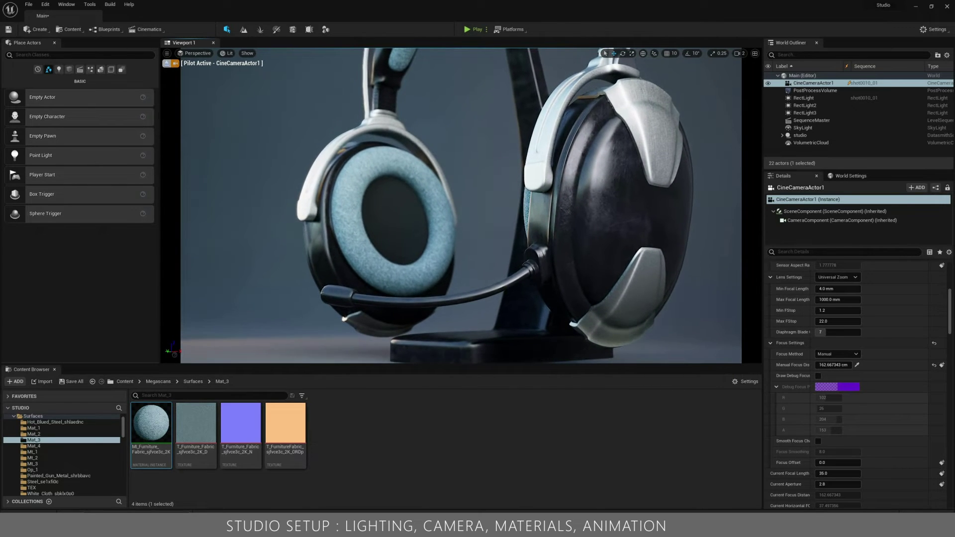
pyautogui.moveTo(834, 365); pyautogui.dragTo(817, 365)
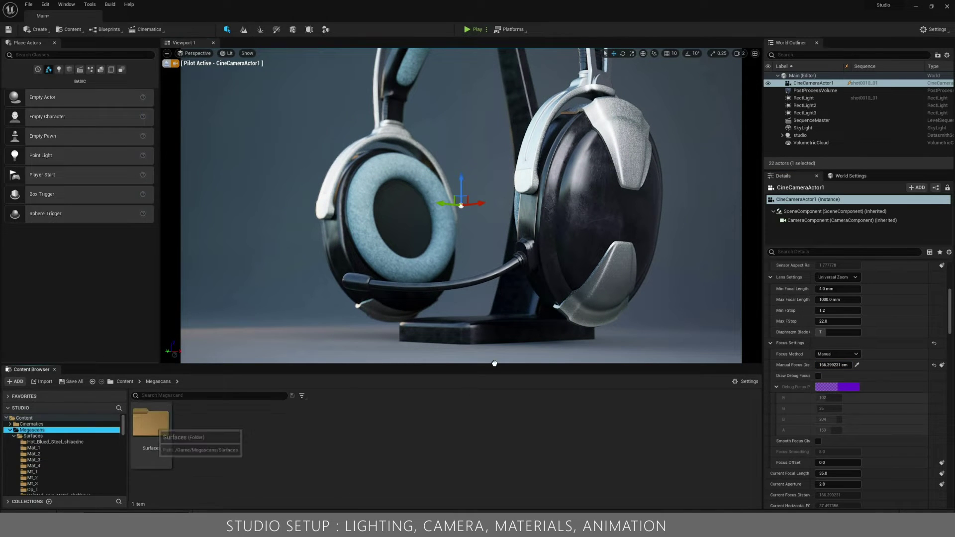
# Step: Apply the glossy black material from the Megascans Surfaces folder to the ear cup shells and the headphone stand
pyautogui.doubleClick(150, 423)
pyautogui.moveTo(345, 485); pyautogui.dragTo(474, 333)
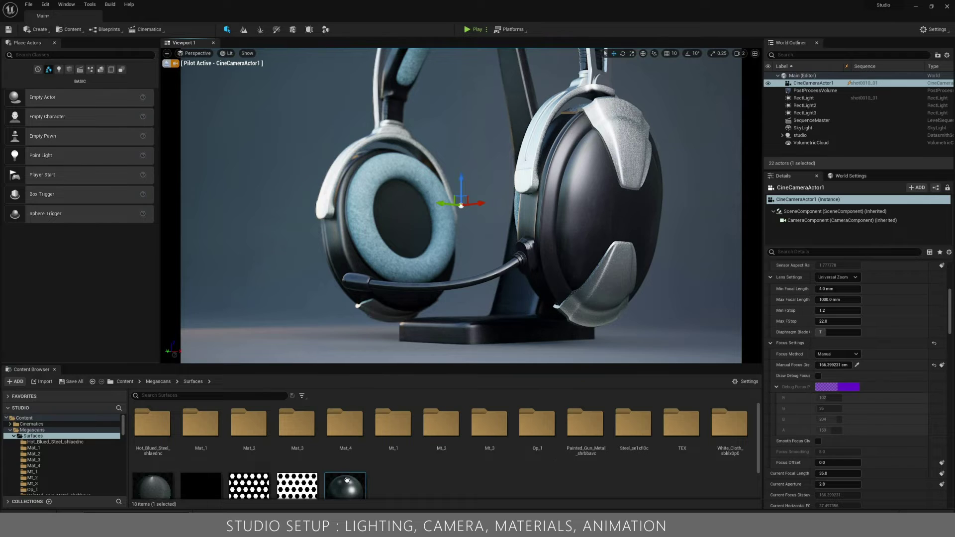
# Step: Apply the glossy black material to the headband frame, and MI_Dark_Grey_Fabric from Mat_1 to the ear pads and headband cushion
pyautogui.moveTo(499, 318); pyautogui.dragTo(527, 141, button='middle')
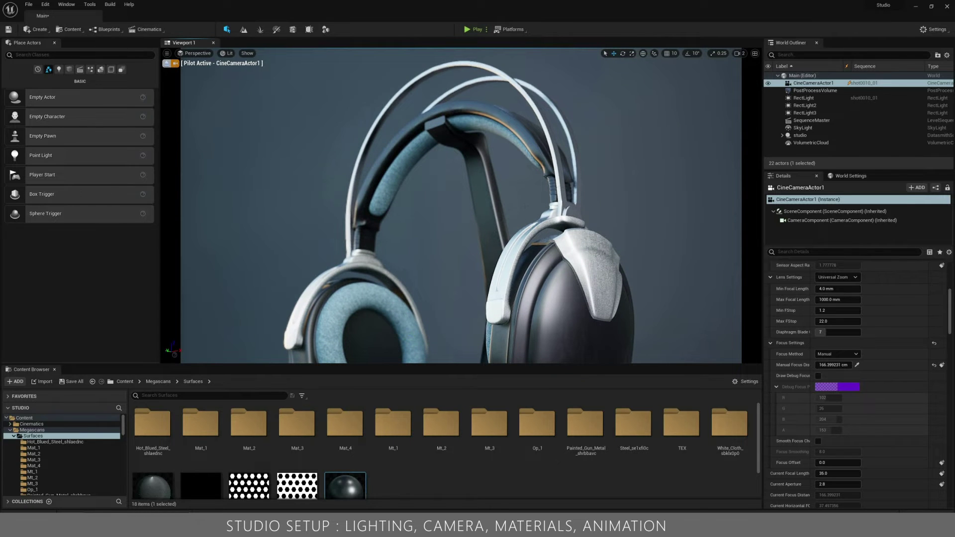
pyautogui.moveTo(346, 488); pyautogui.dragTo(526, 139)
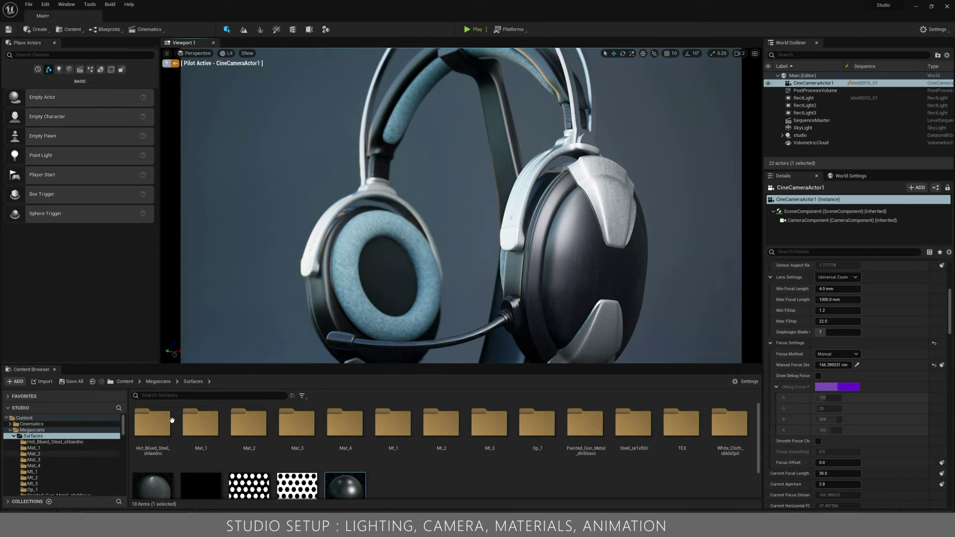
pyautogui.click(40, 459)
pyautogui.scroll(-1, 65, 452)
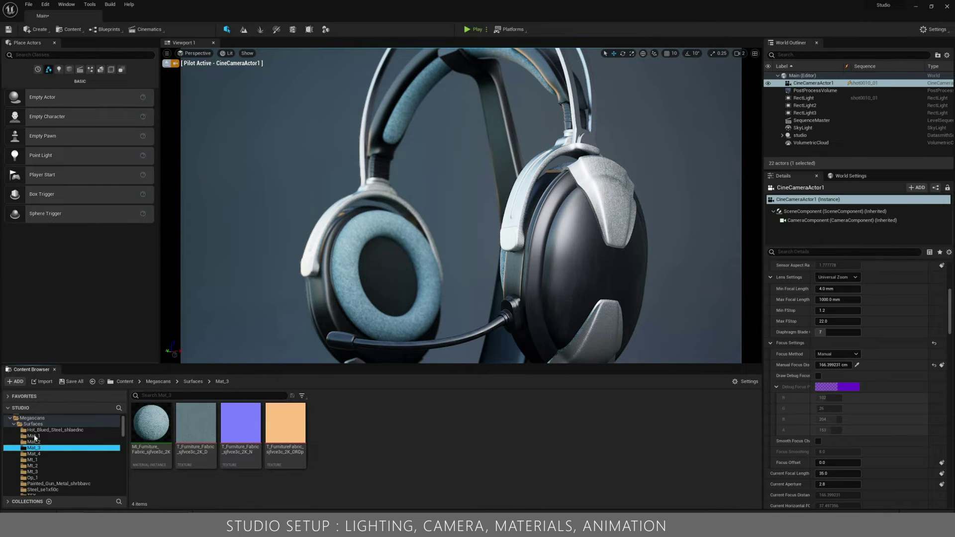
pyautogui.press('Down')
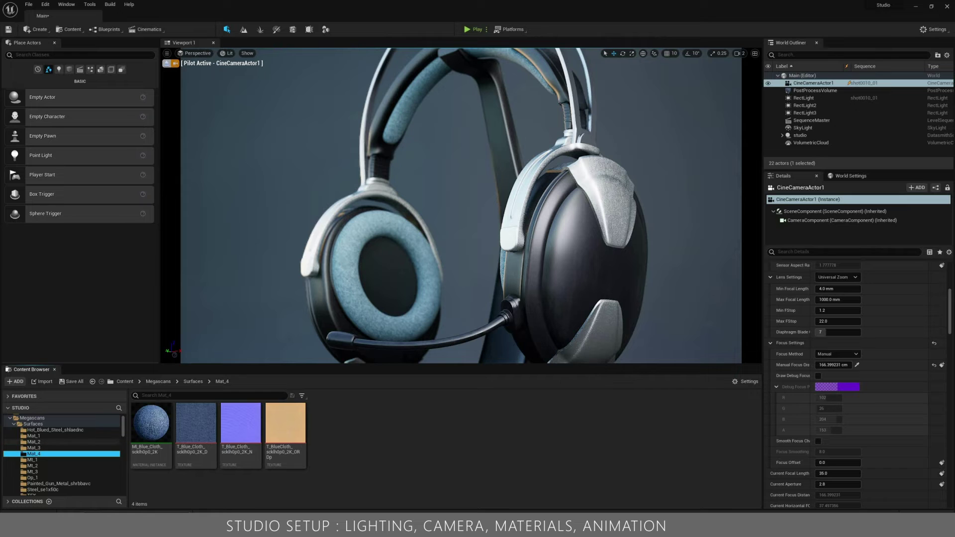
pyautogui.click(40, 437)
pyautogui.moveTo(151, 426); pyautogui.dragTo(412, 111)
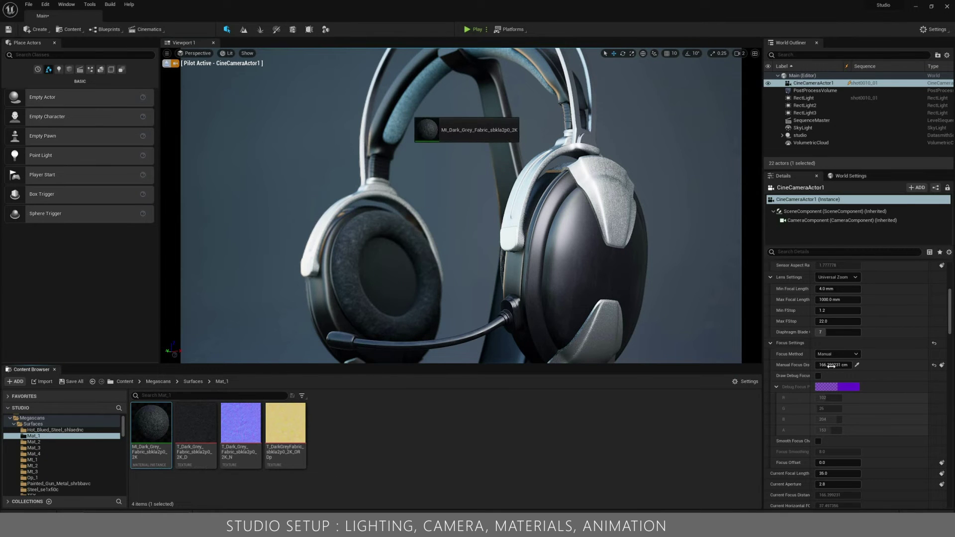
pyautogui.moveTo(419, 126); pyautogui.dragTo(420, 125)
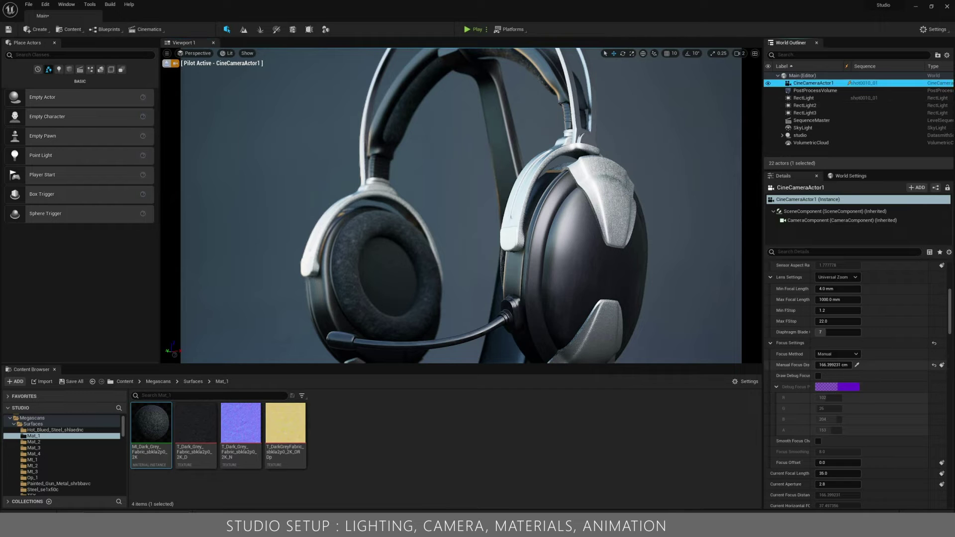
# Step: Refocus the camera on the ear pad with the debug focus plane, setting the manual focus distance to about 182.62 cm
pyautogui.moveTo(834, 366); pyautogui.dragTo(808, 365)
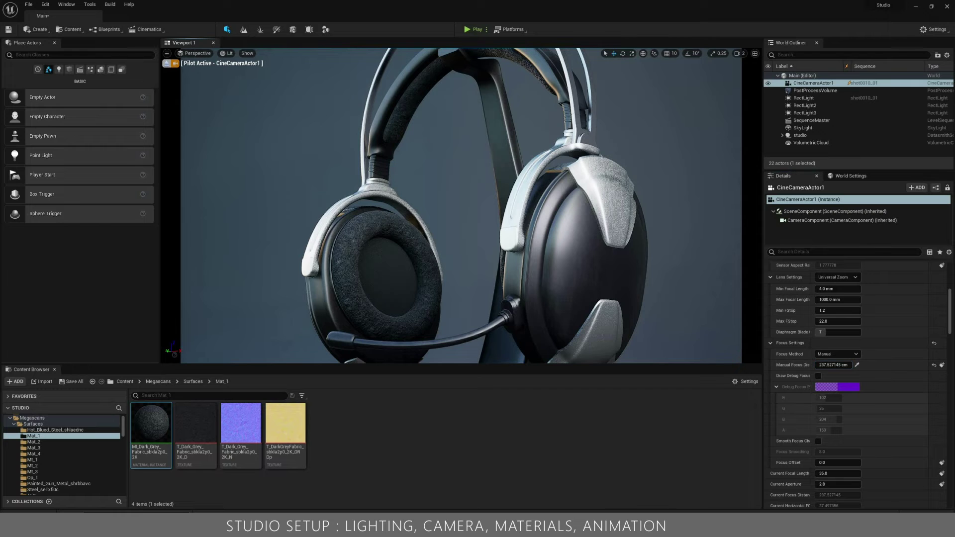
pyautogui.moveTo(461, 206); pyautogui.dragTo(408, 219, button='right')
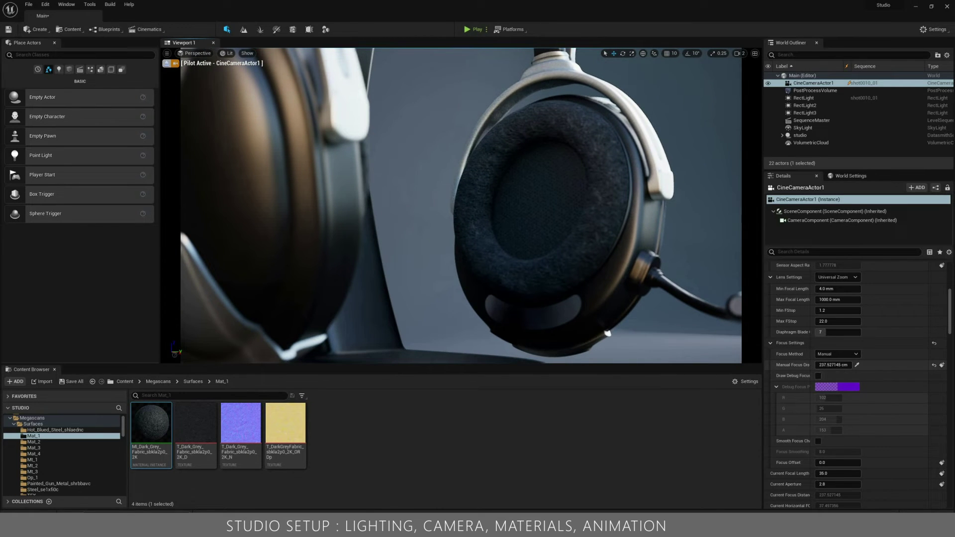
pyautogui.click(819, 376)
pyautogui.moveTo(834, 365); pyautogui.dragTo(825, 365)
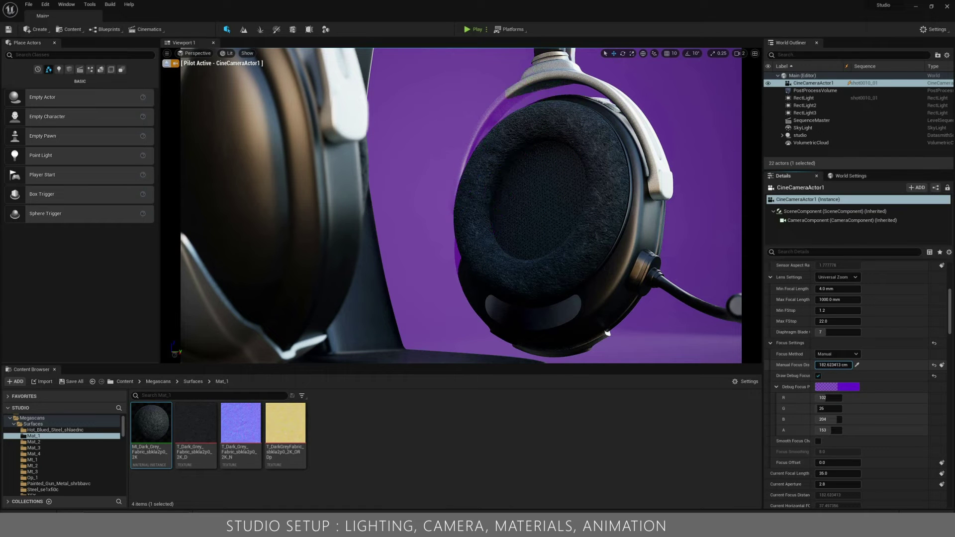
pyautogui.click(818, 376)
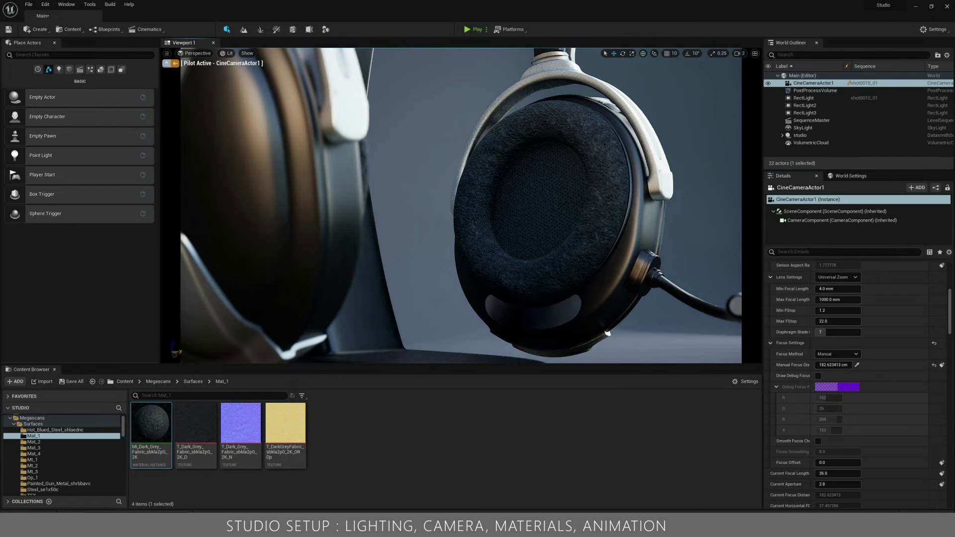
# Step: Isolate RectLight by hiding RectLight2 and RectLight3, check its effect by switching it off and on, and move it closer to the headphones
pyautogui.scroll(-4, 461, 206)
pyautogui.moveTo(461, 205); pyautogui.dragTo(418, 142, button='middle')
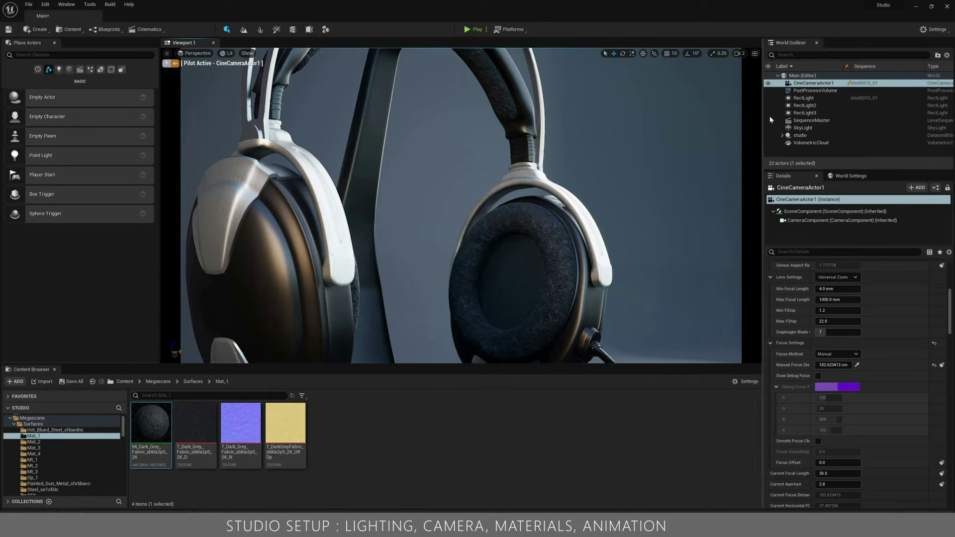
pyautogui.click(802, 98)
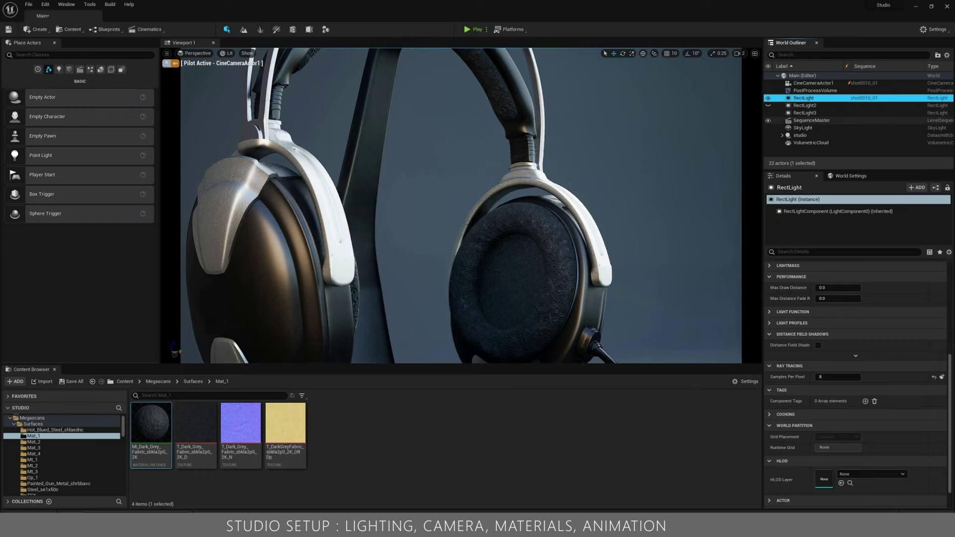
pyautogui.click(768, 98)
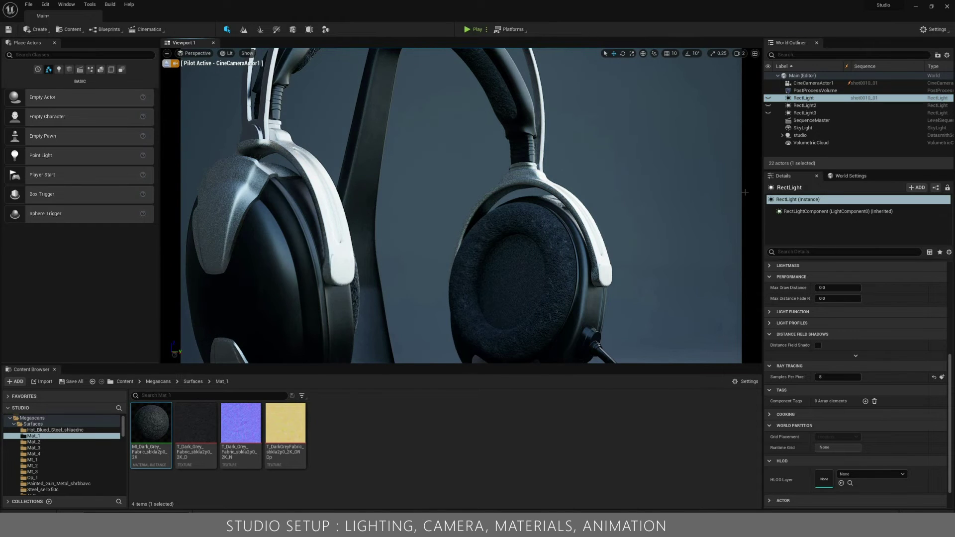
pyautogui.moveTo(745, 192); pyautogui.dragTo(692, 192, button='right')
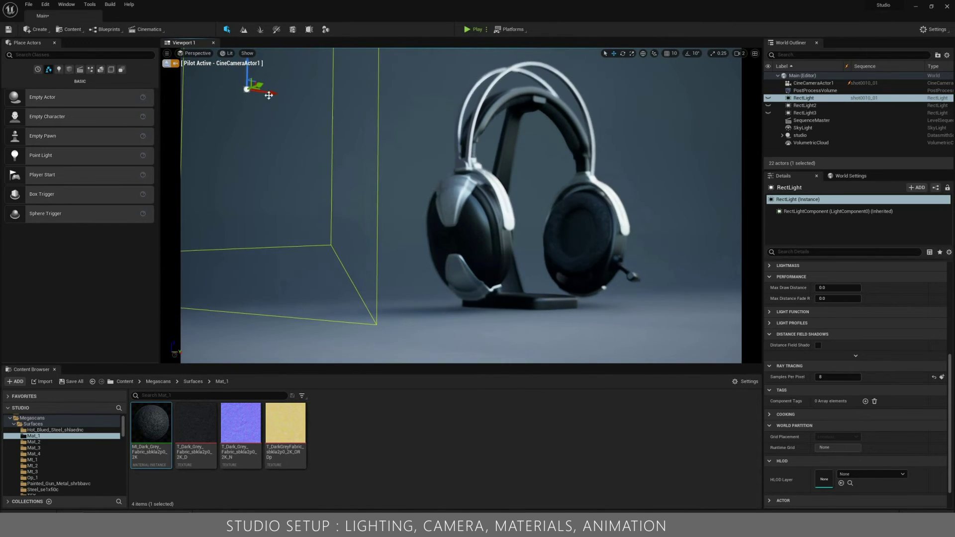
pyautogui.click(768, 98)
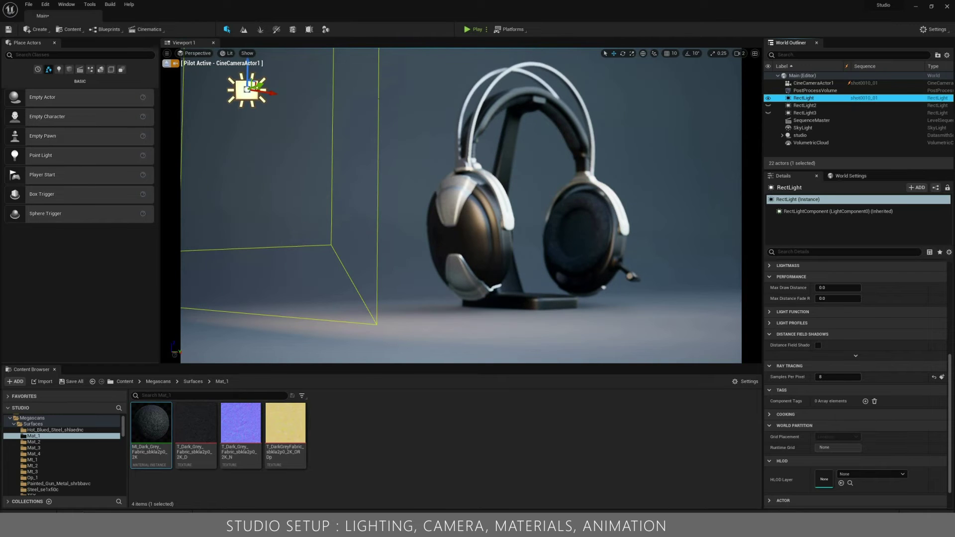
pyautogui.moveTo(247, 90); pyautogui.dragTo(354, 118)
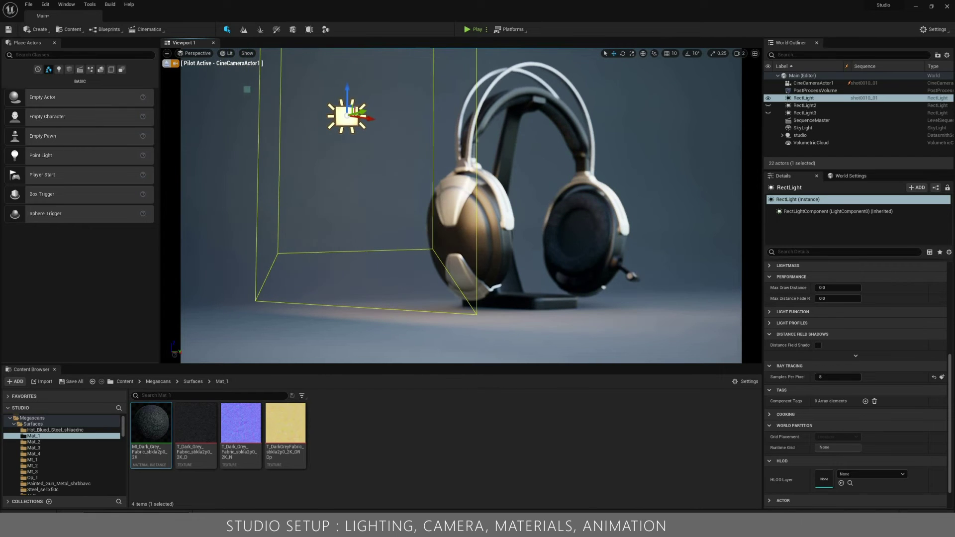
# Step: Sample the focus on the headphones for a manual focus distance of about 507.98 cm, and check the relit ear cups up close
pyautogui.click(814, 83)
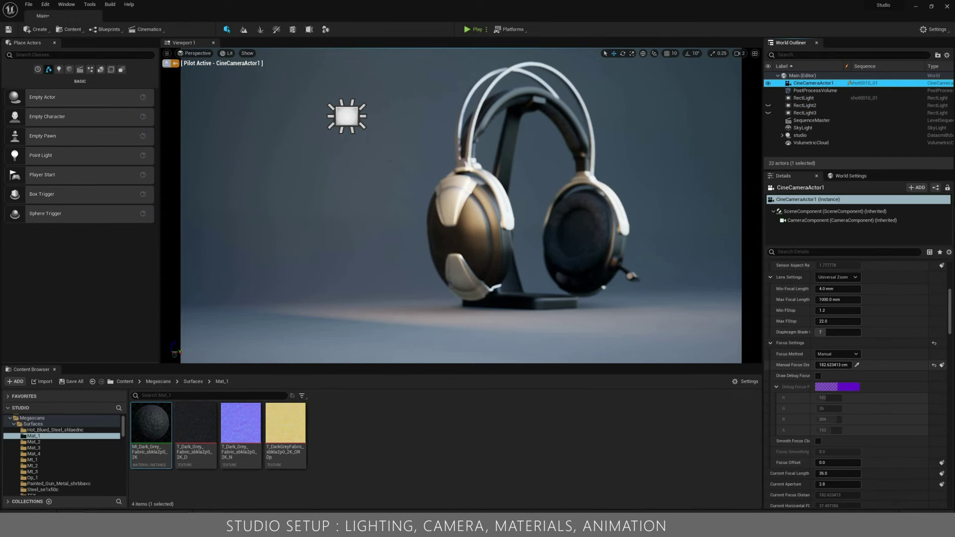
pyautogui.click(857, 365)
pyautogui.click(371, 120)
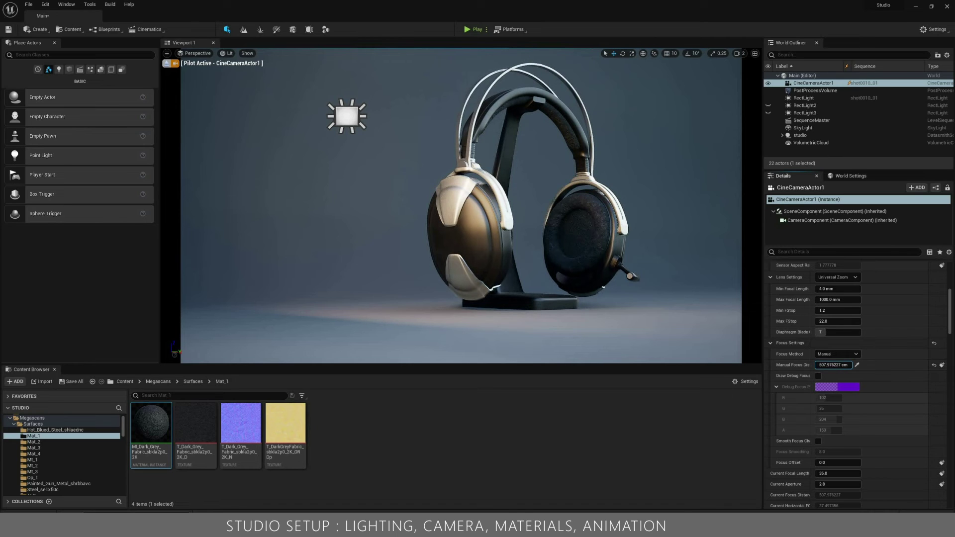
pyautogui.click(347, 115)
pyautogui.moveTo(347, 116); pyautogui.dragTo(249, 140)
pyautogui.moveTo(249, 140); pyautogui.dragTo(274, 147, button='right')
pyautogui.moveTo(622, 173); pyautogui.dragTo(591, 172, button='right')
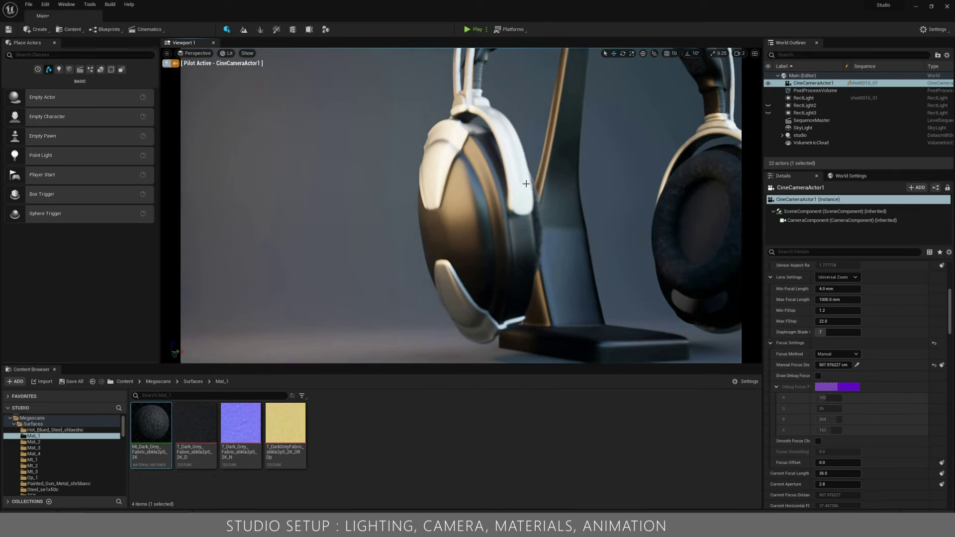
pyautogui.scroll(-6, 461, 205)
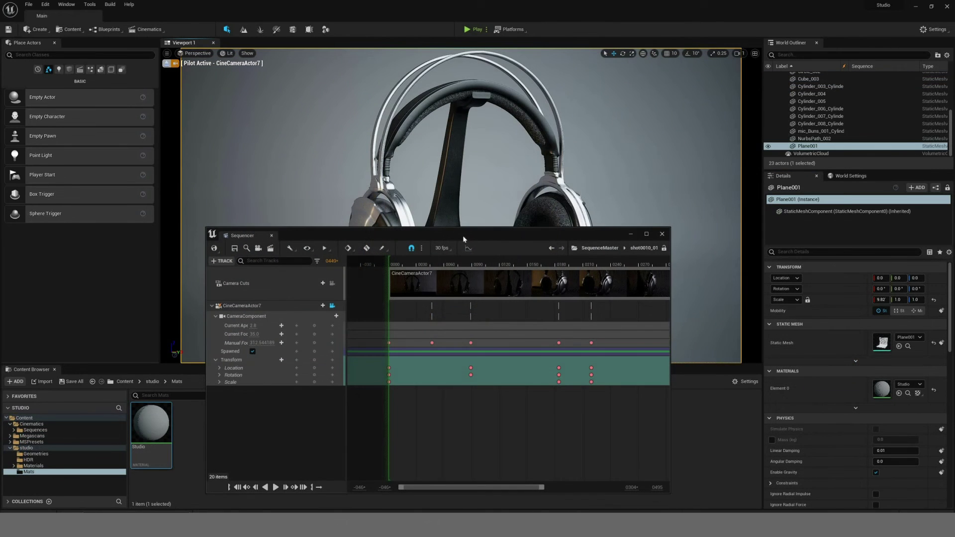
# Step: Set the movie render resolution to 1920 x 1080 (16:9) and start capturing the sequence
pyautogui.click(270, 248)
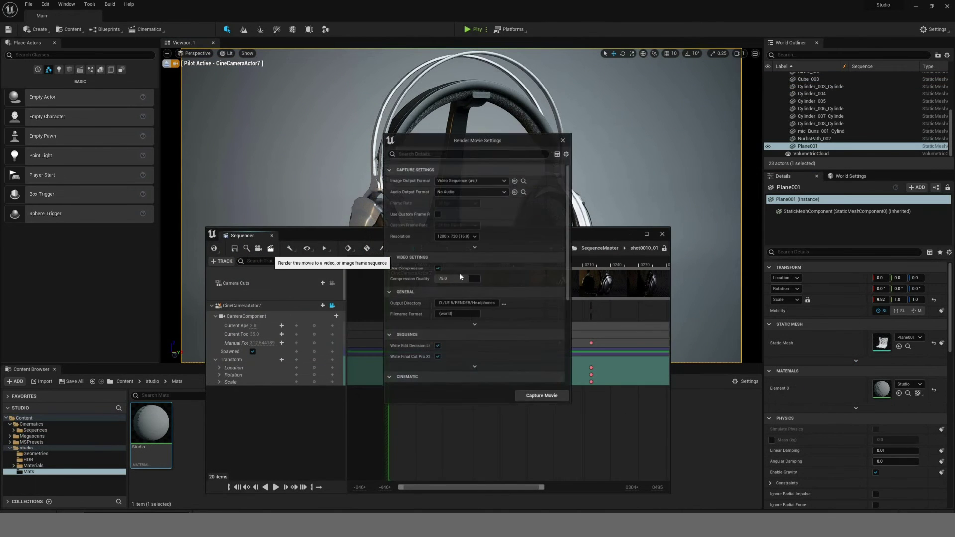
pyautogui.click(457, 236)
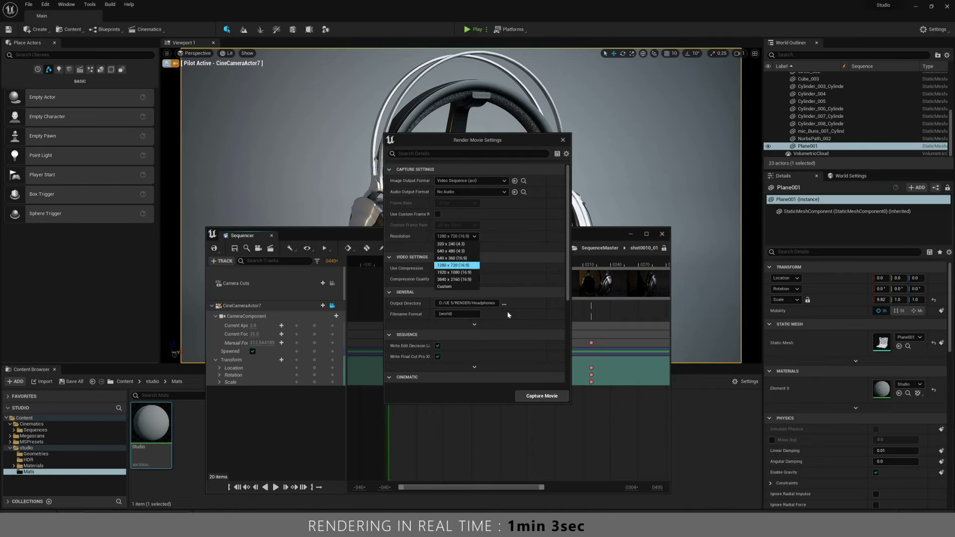
pyautogui.click(454, 273)
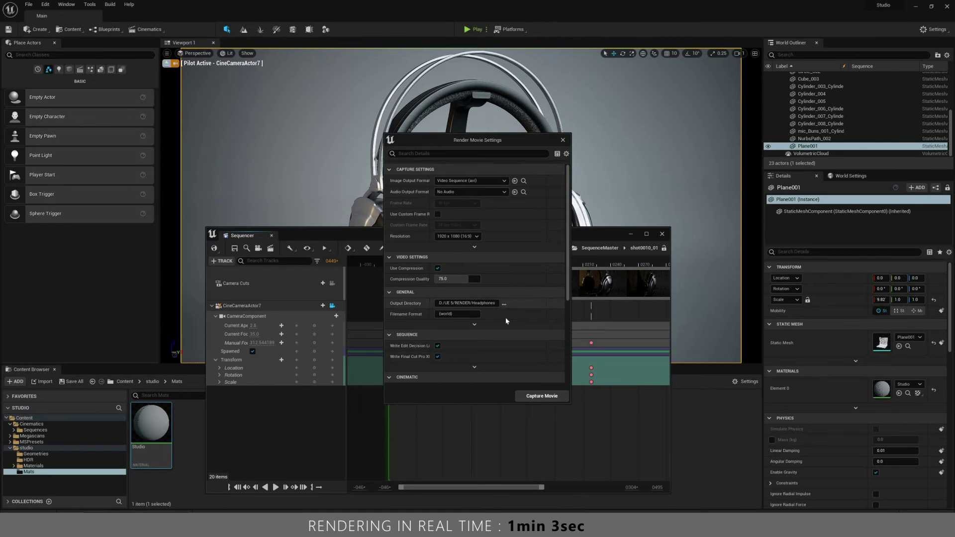
pyautogui.scroll(-3, 497, 323)
pyautogui.scroll(-5, 538, 395)
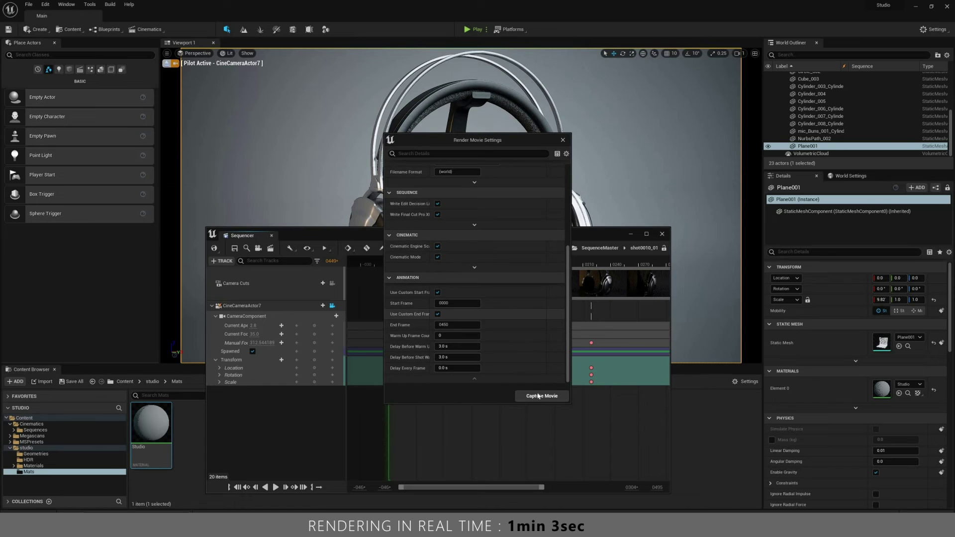
pyautogui.click(538, 396)
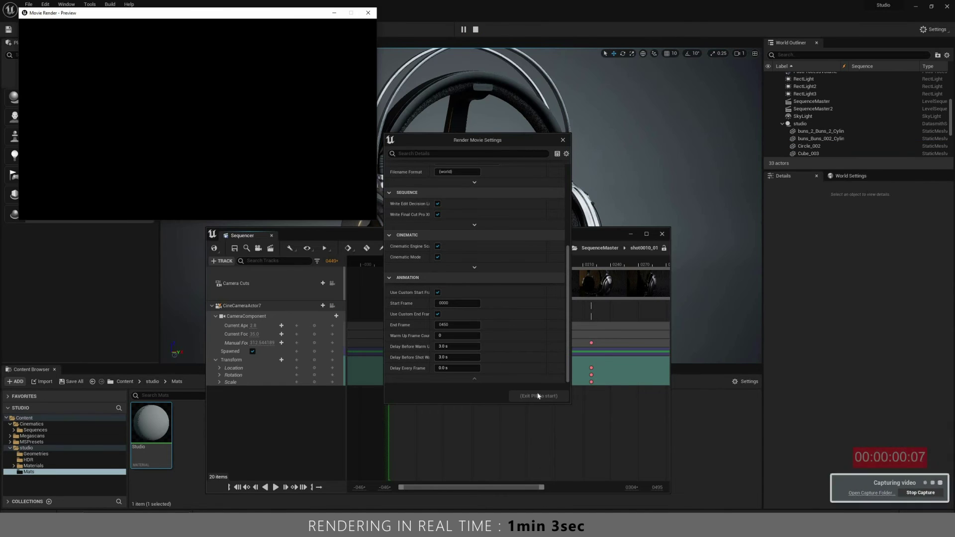